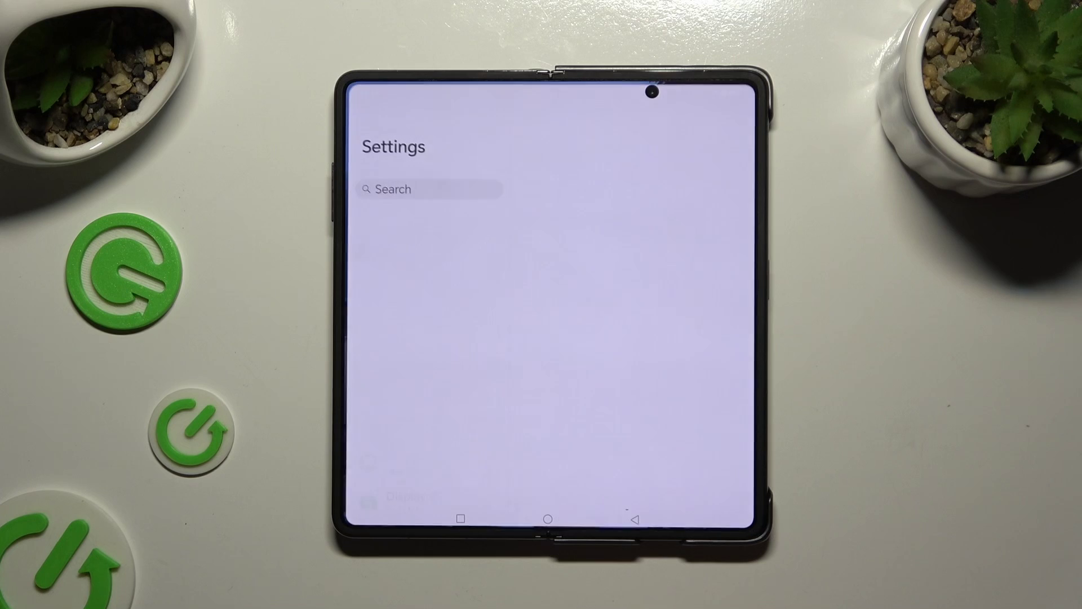
scroll(426, 380, "down", 5)
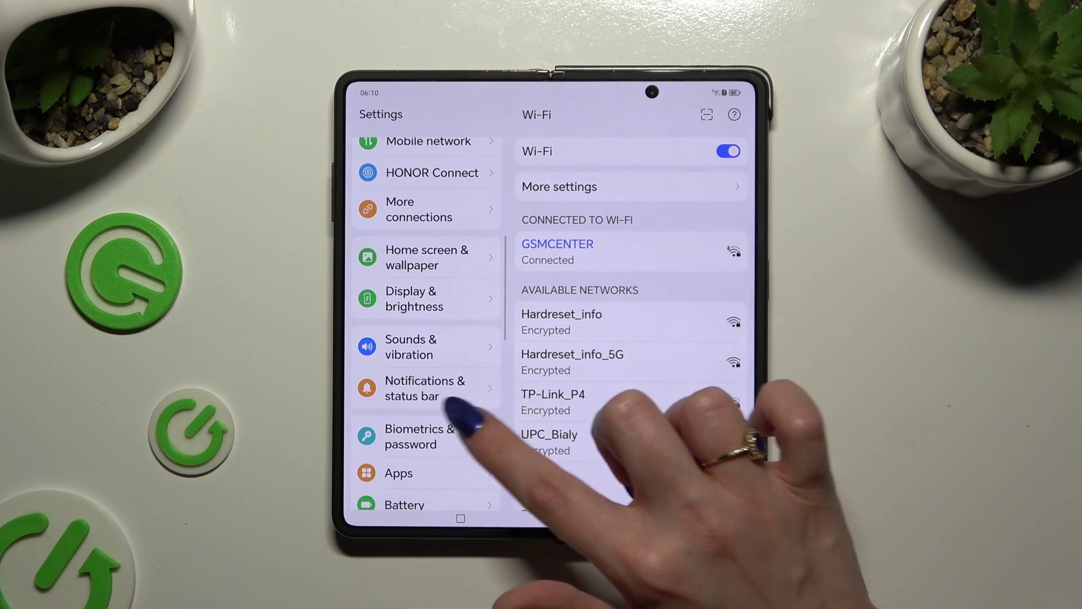
Step: Go to Notifications & status bar and bring up the Manage all app notifications list
left_click(425, 388)
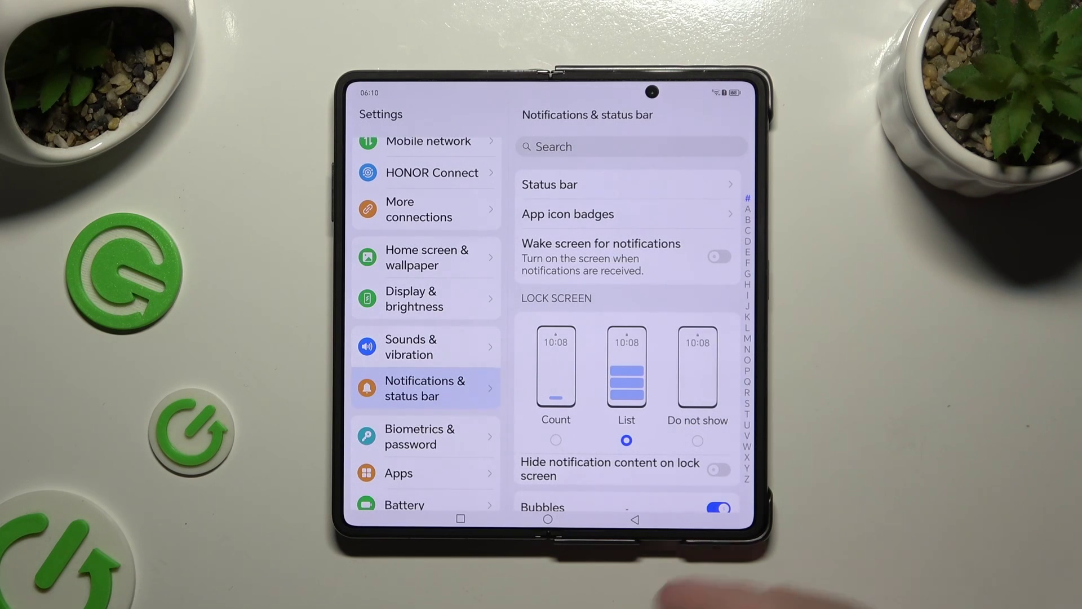
scroll(631, 381, "down", 5)
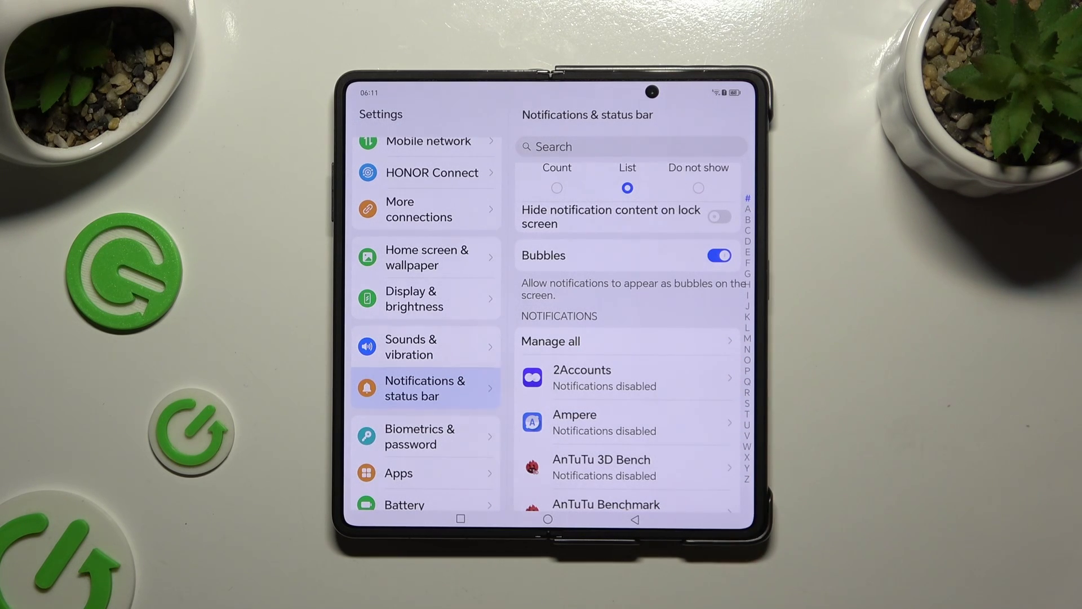
left_click(630, 341)
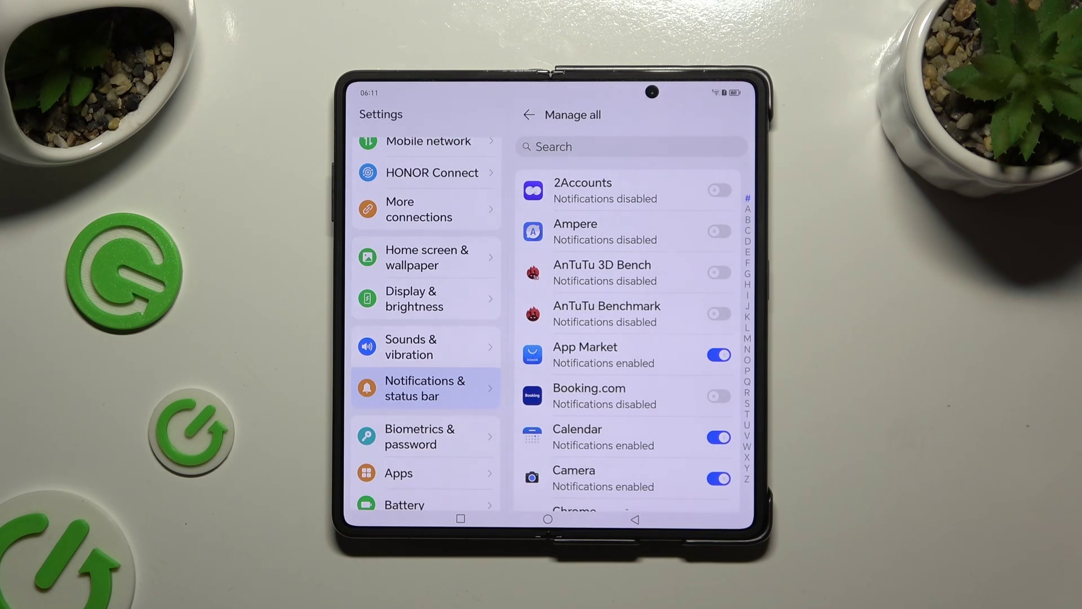
Step: Switch App Market notifications off and on again, then go back to Notifications & status bar
left_click(719, 355)
left_click(719, 354)
left_click(634, 518)
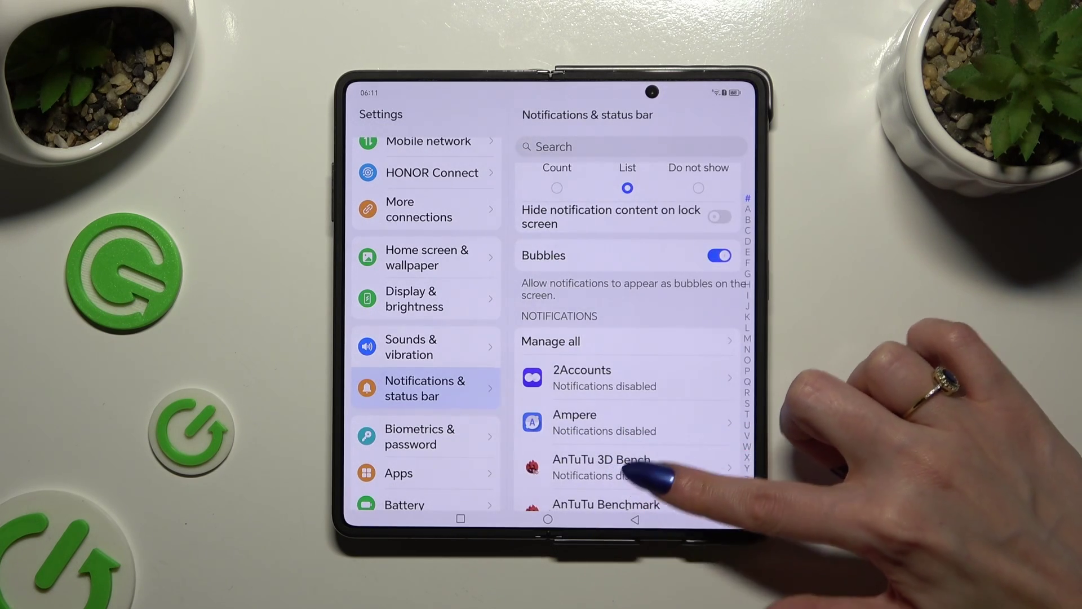
left_click_drag(651, 470, 668, 356)
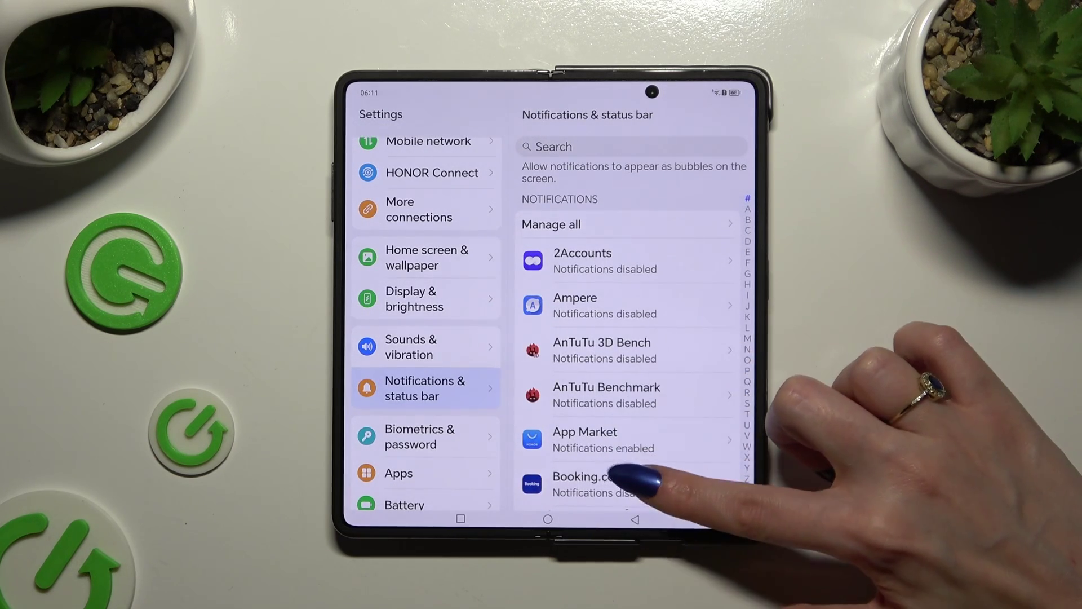
Step: Switch Booking.com's Allow notifications on and then off, leaving them disabled
left_click(627, 491)
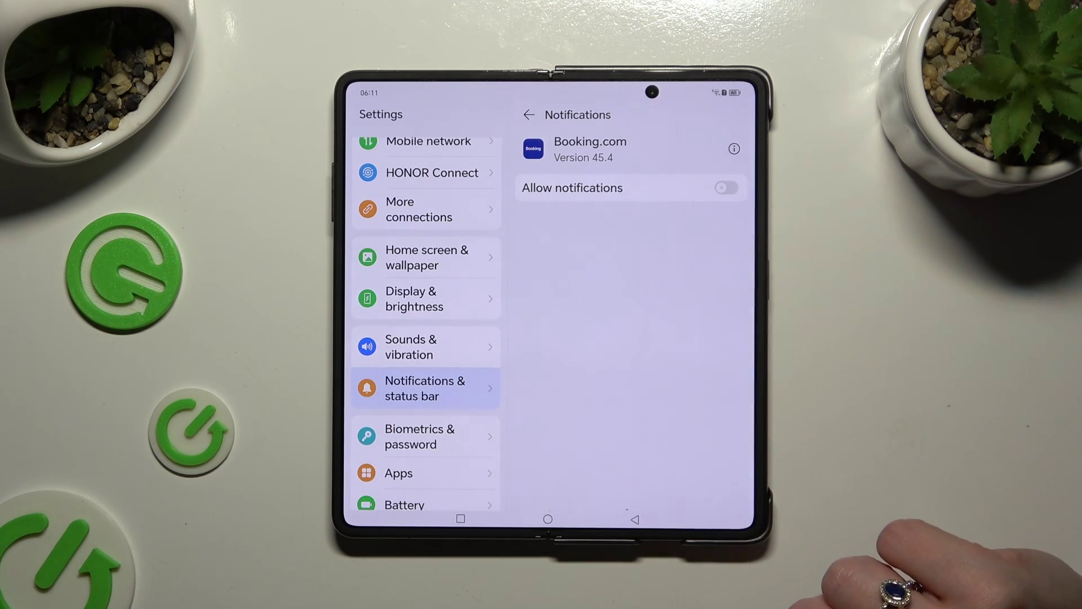
left_click(725, 188)
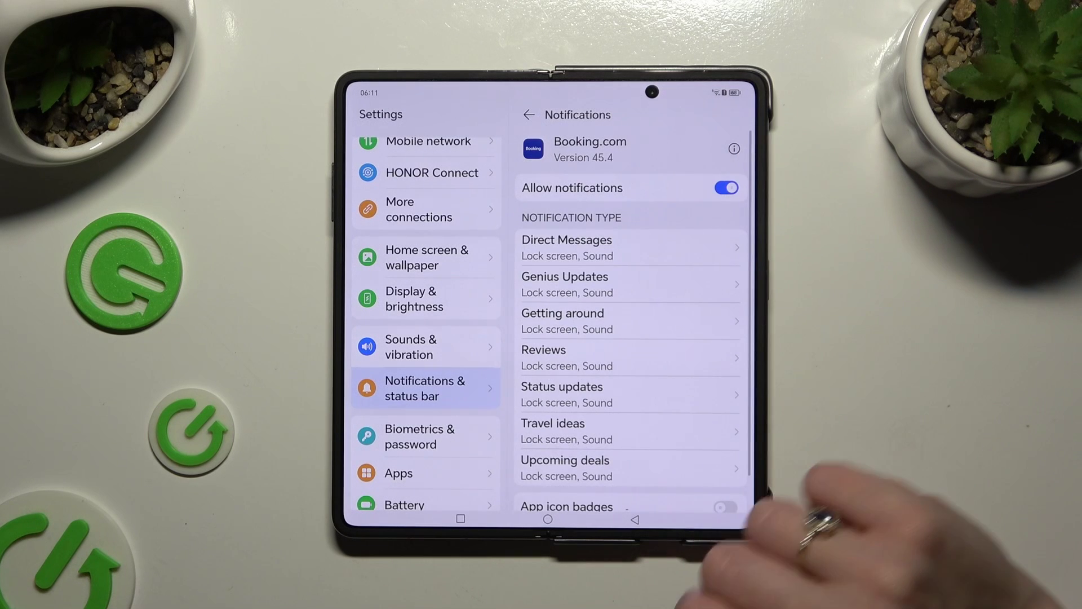
left_click(726, 188)
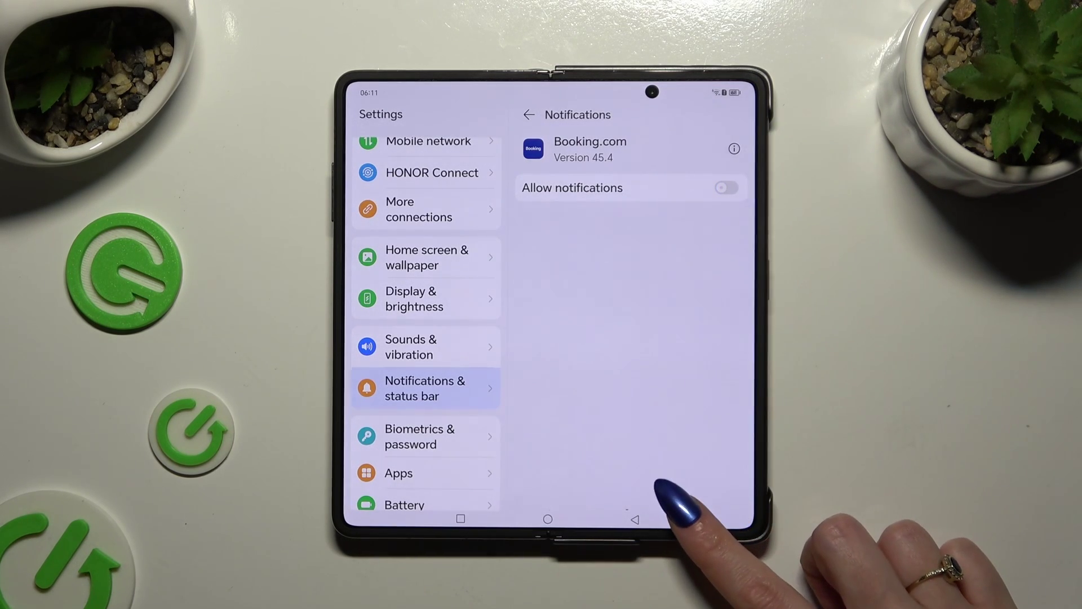
Step: Exit Settings and swipe it away in Recents to return to the home screen
left_click(634, 518)
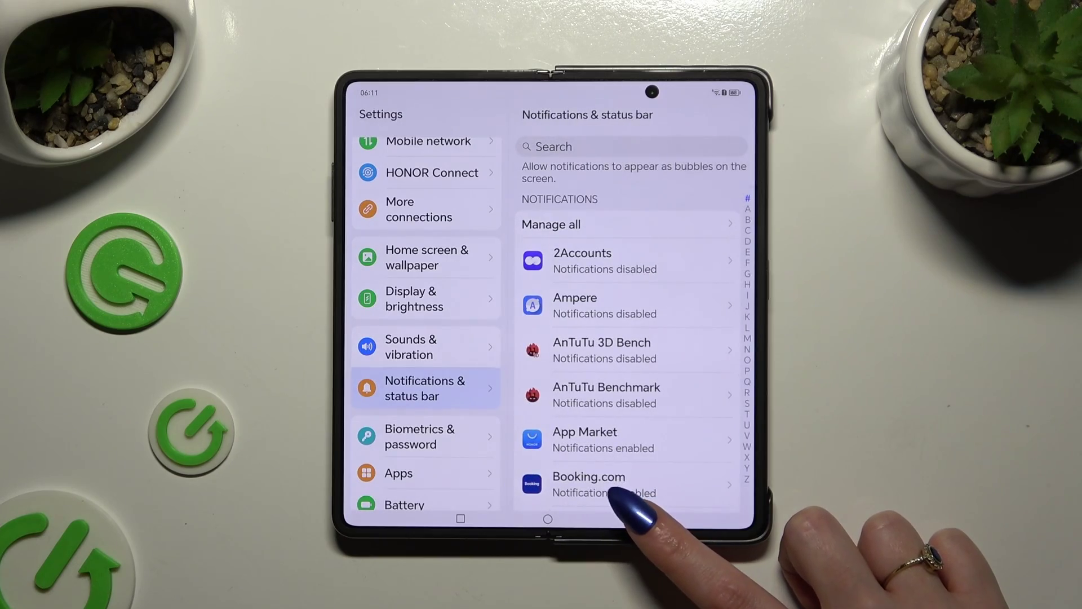
left_click(635, 518)
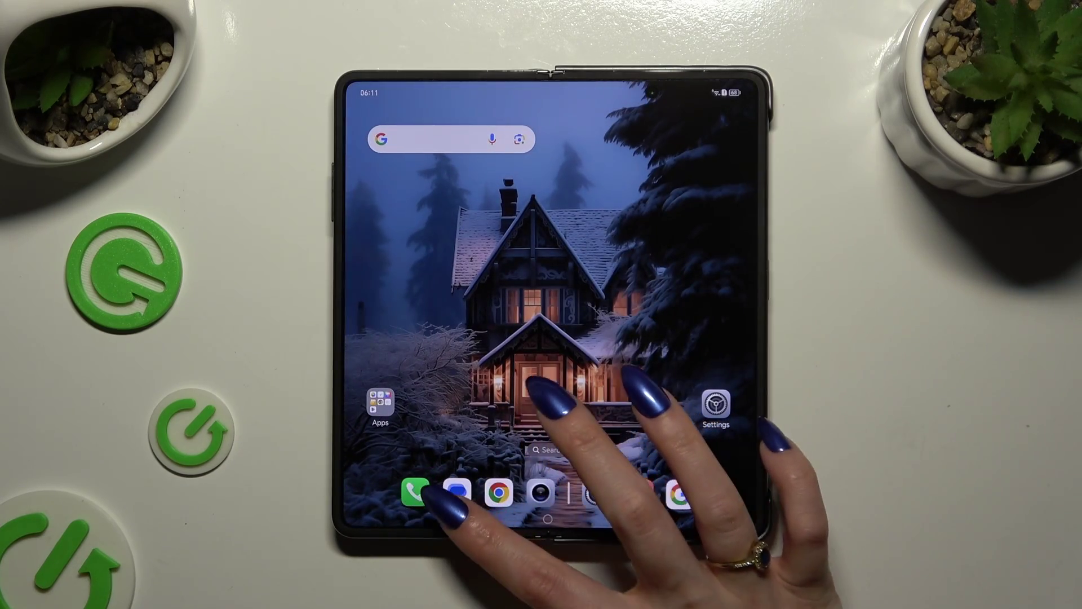
left_click(461, 518)
left_click_drag(683, 229, 684, 102)
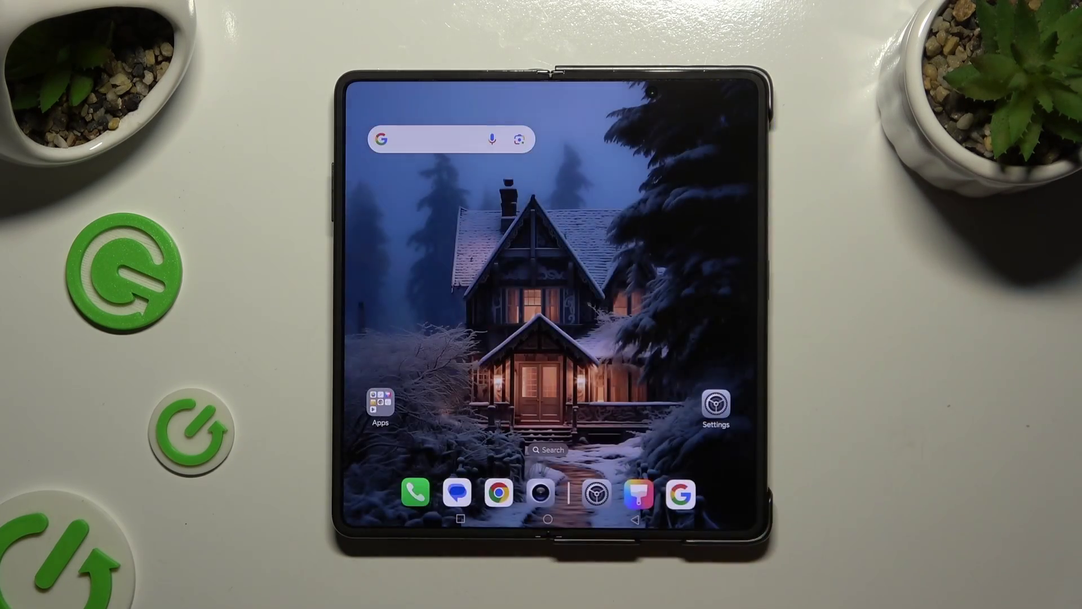